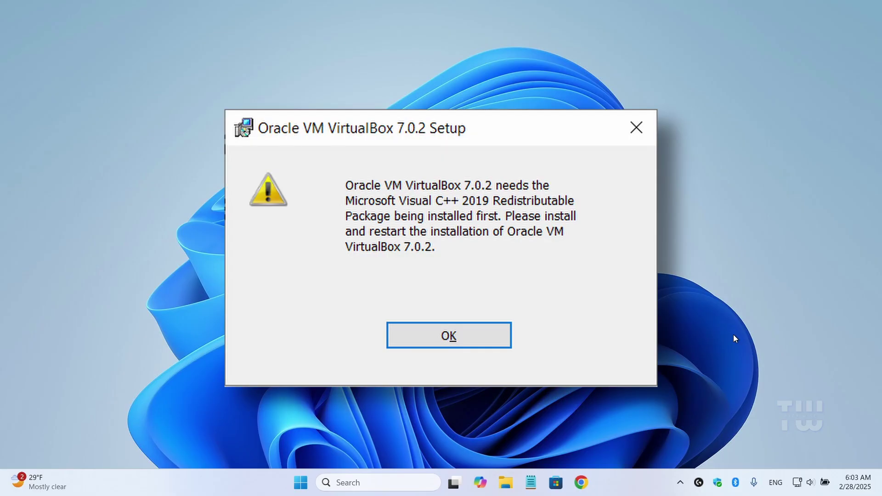
pyautogui.press('Return')
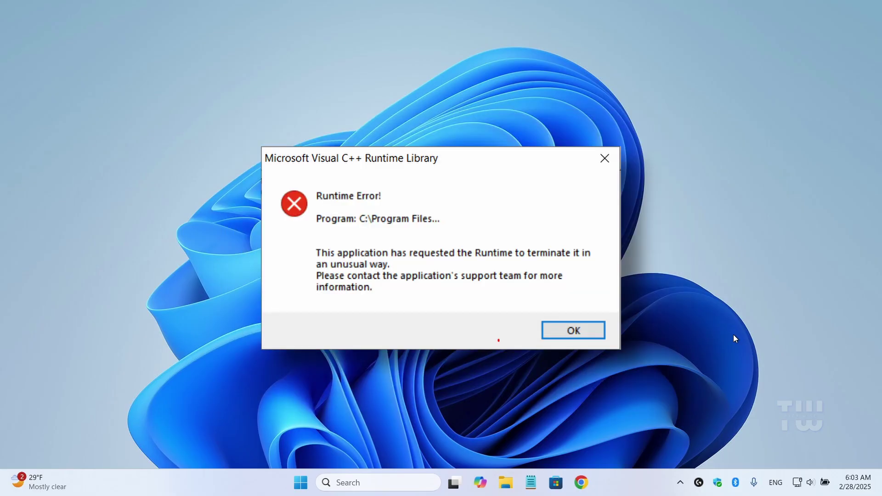
pyautogui.press('Return')
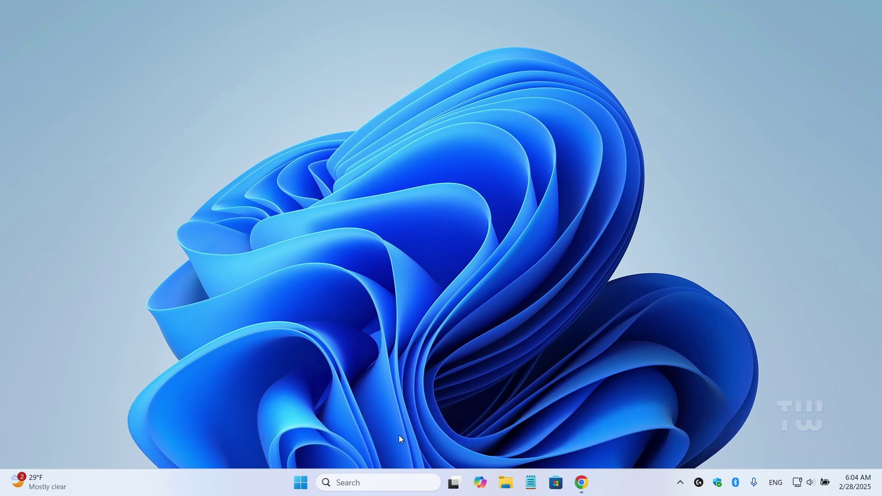
# Open Programs and Features by running appwiz.cpl
pyautogui.rightClick(307, 477)
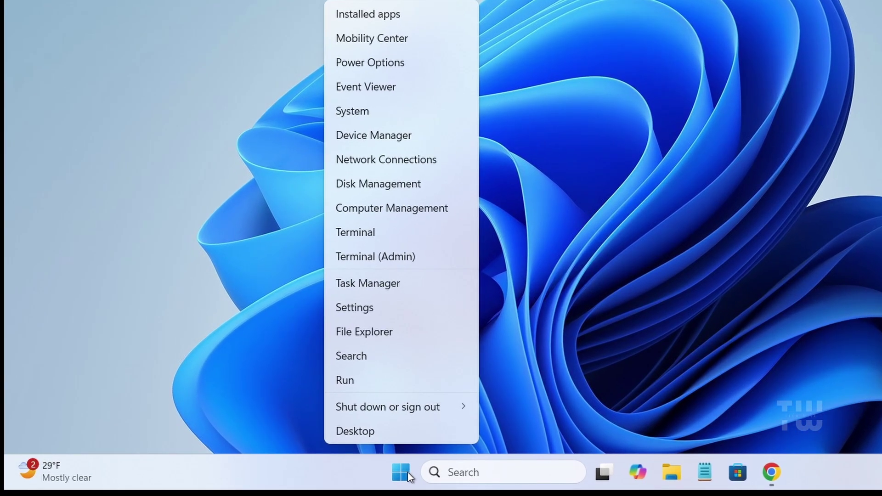
pyautogui.click(391, 381)
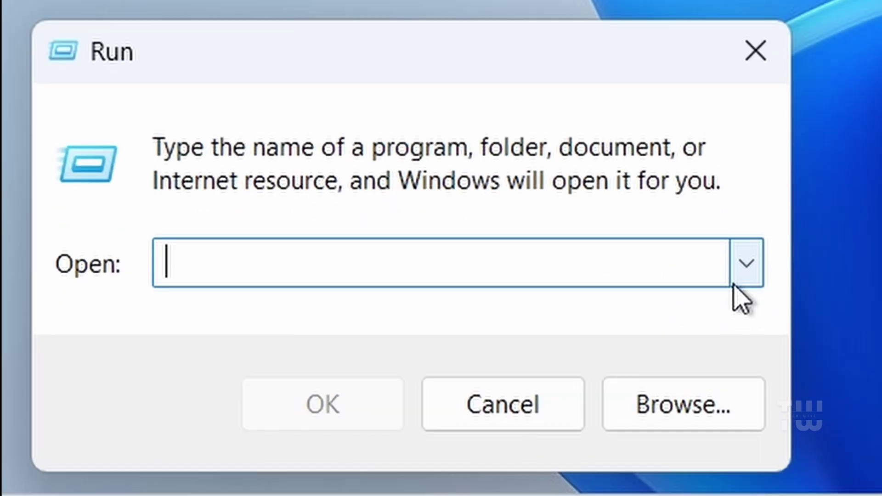
pyautogui.write('ap')
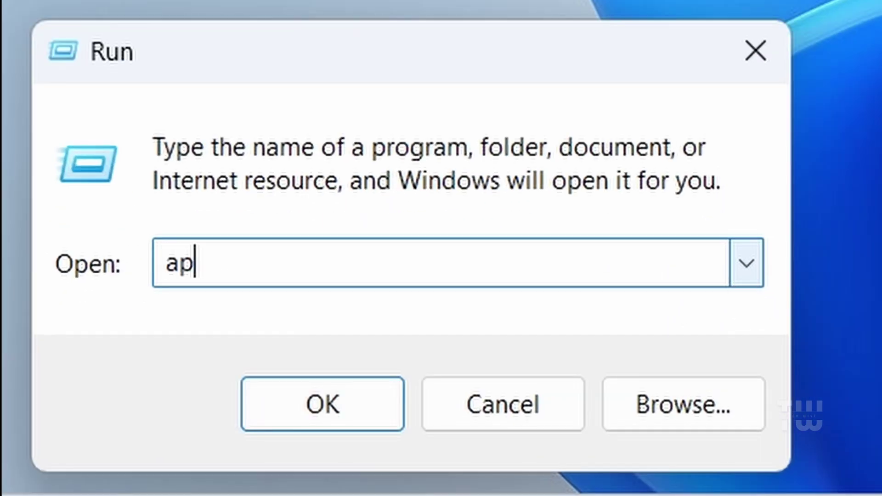
pyautogui.write('pwiz.cpl')
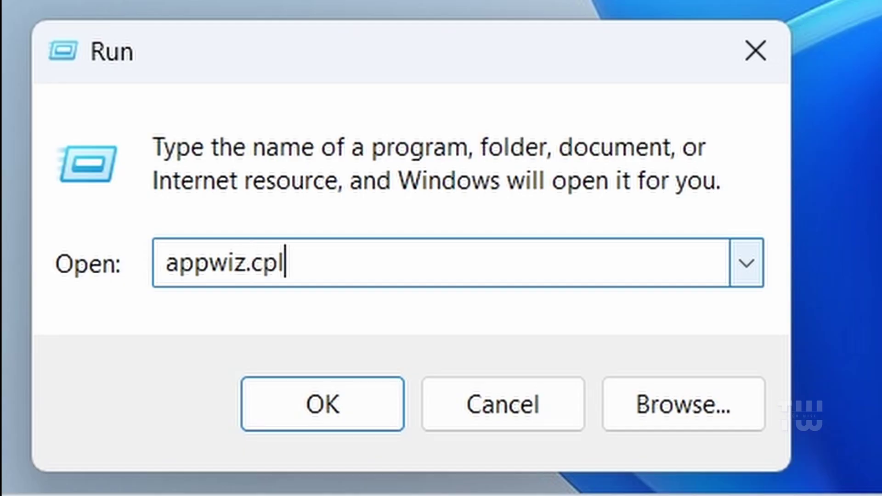
pyautogui.press('Return')
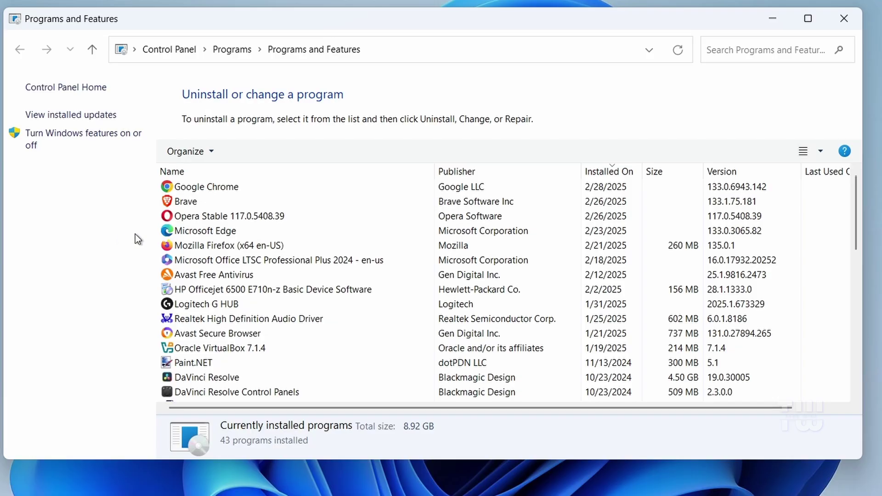
# Repair the Microsoft Visual C++ 2015-2022 Redistributable (x64) installation and close its setup dialog
pyautogui.scroll(-4, 203, 237)
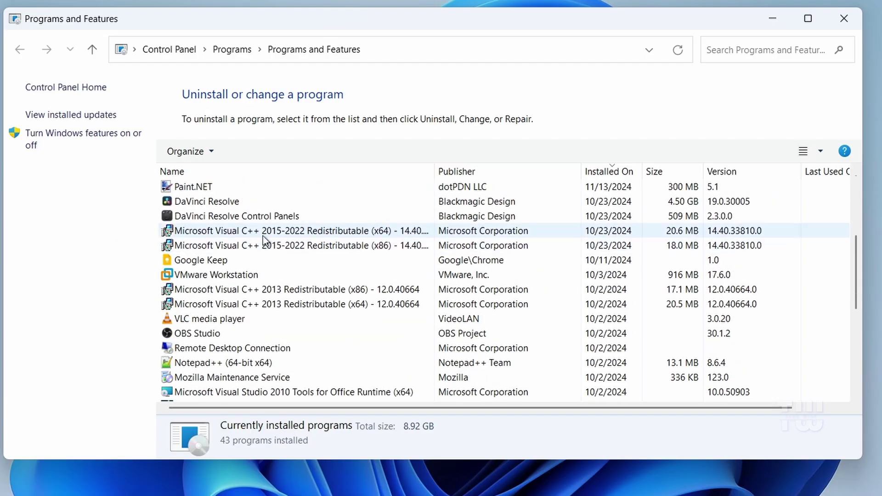
pyautogui.click(266, 231)
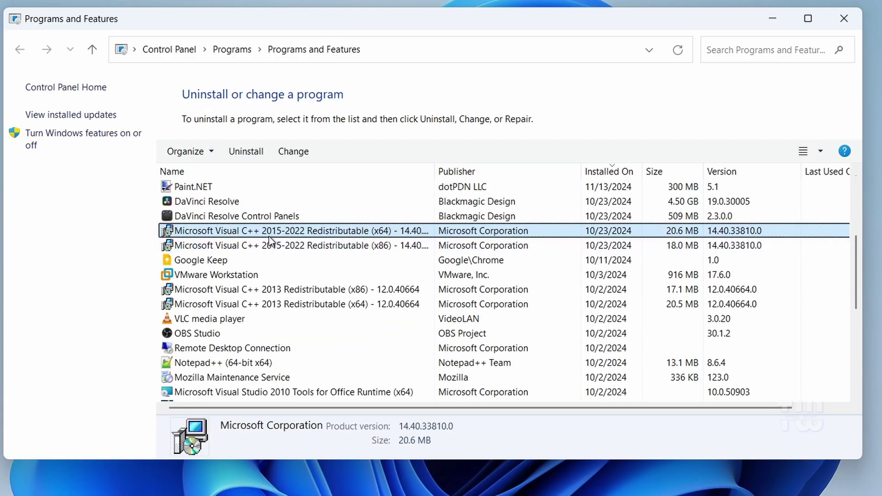
pyautogui.rightClick(273, 231)
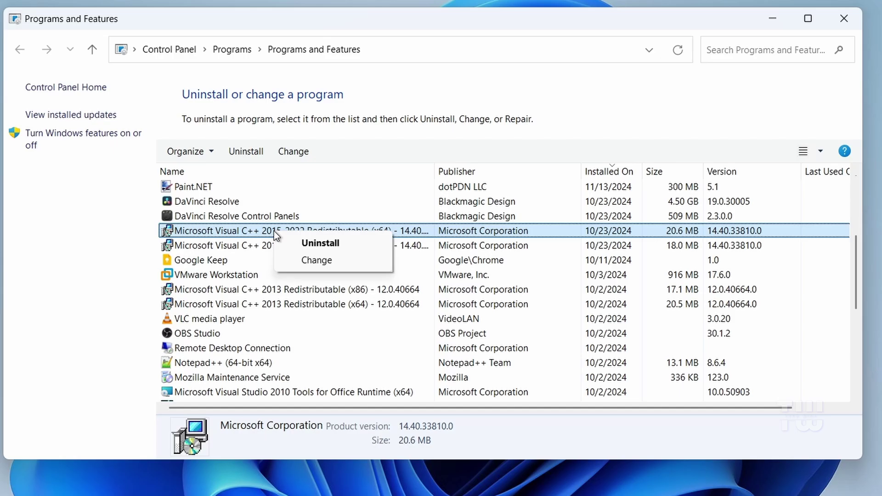
pyautogui.click(259, 244)
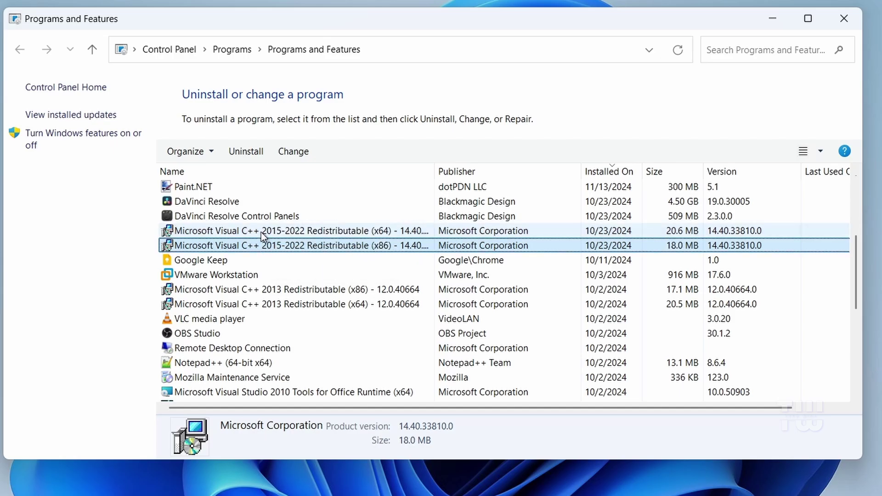
pyautogui.rightClick(260, 231)
pyautogui.click(309, 263)
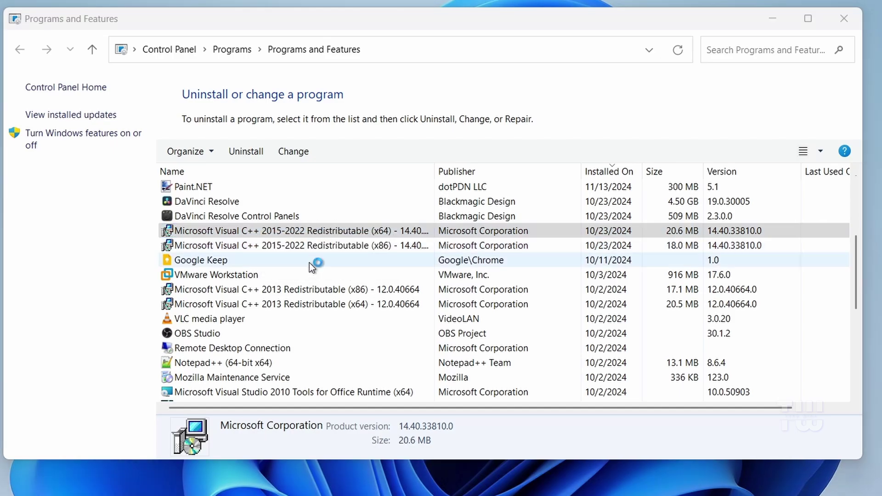
pyautogui.click(447, 325)
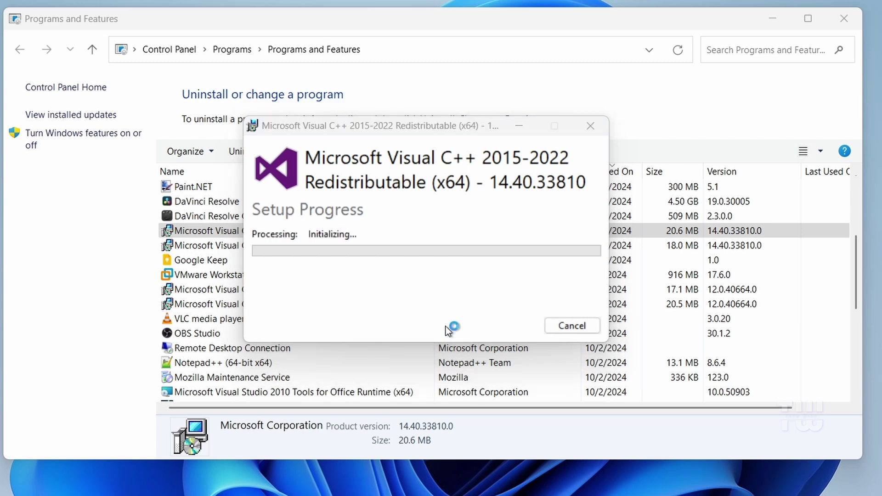
pyautogui.click(569, 326)
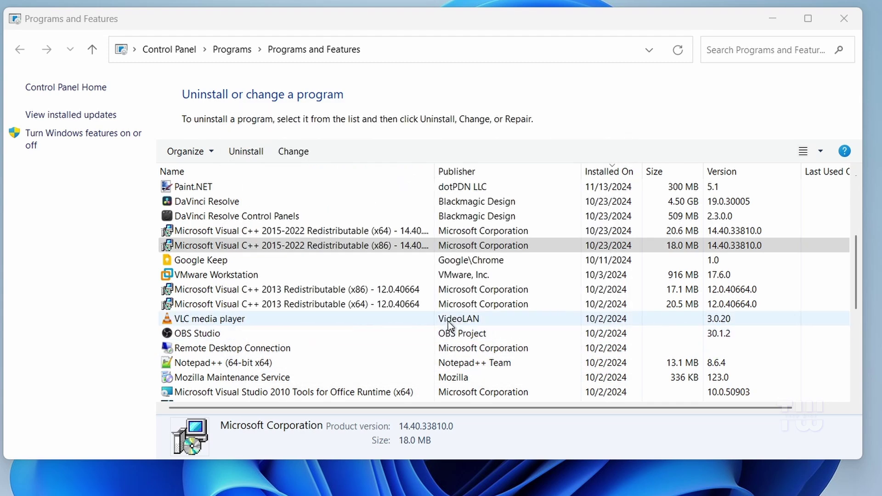
# Repair the Microsoft Visual C++ 2015-2022 Redistributable (x86) installation and close Programs and Features
pyautogui.rightClick(291, 243)
pyautogui.click(345, 274)
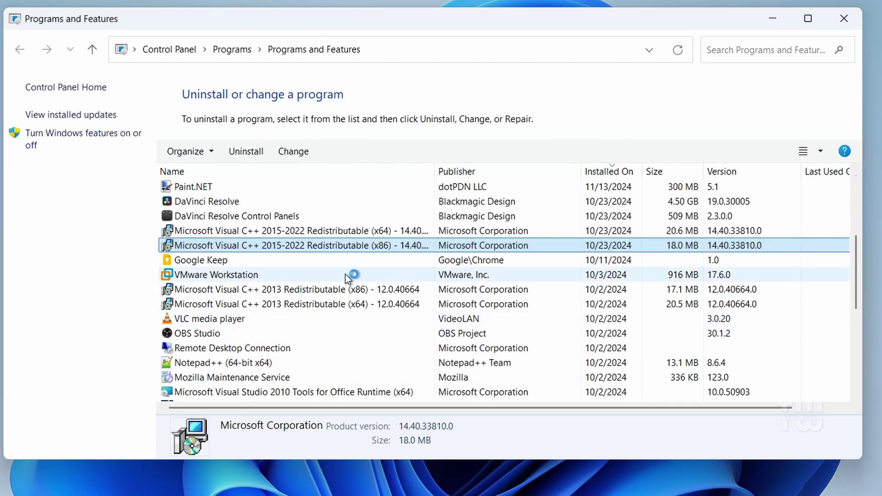
pyautogui.click(458, 327)
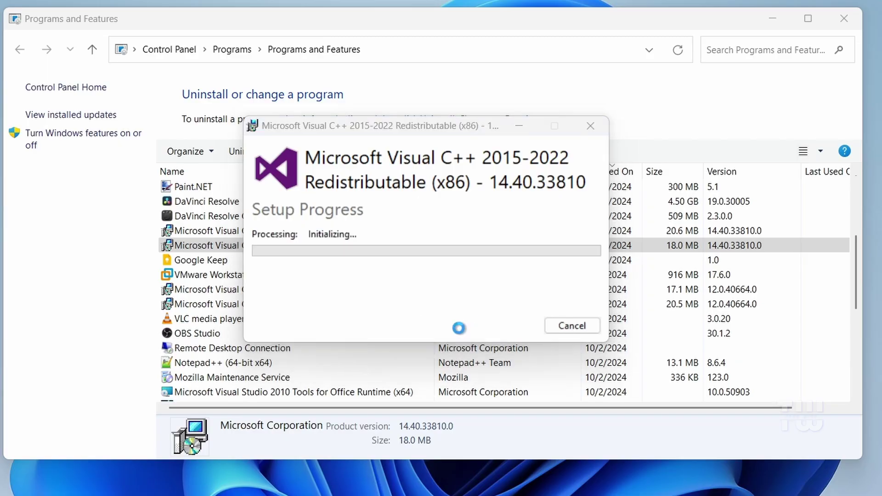
pyautogui.click(557, 327)
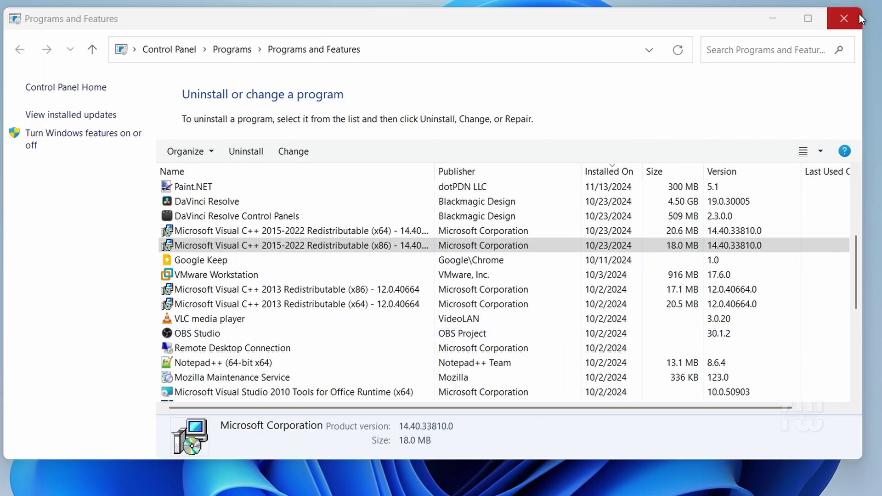
pyautogui.click(844, 18)
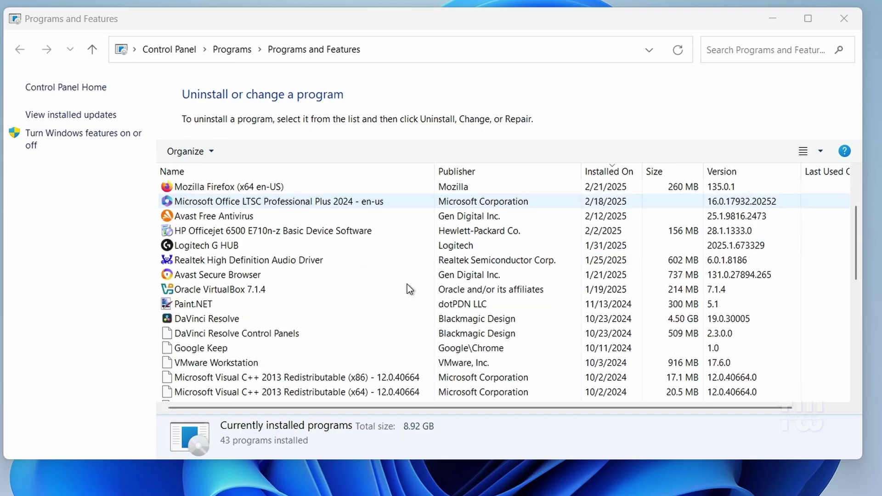
# Uninstall the Microsoft Visual C++ 2013 Redistributable (x86) and close its setup dialog
pyautogui.scroll(-2, 407, 287)
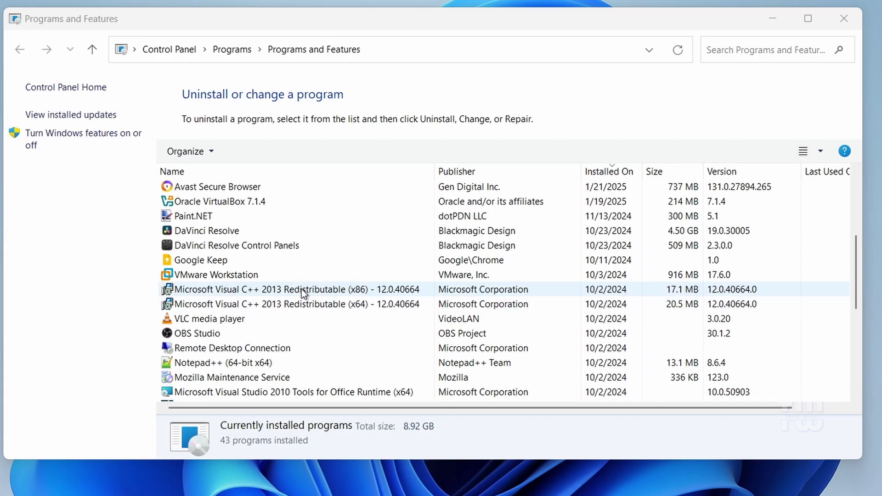
pyautogui.click(301, 289)
pyautogui.rightClick(301, 288)
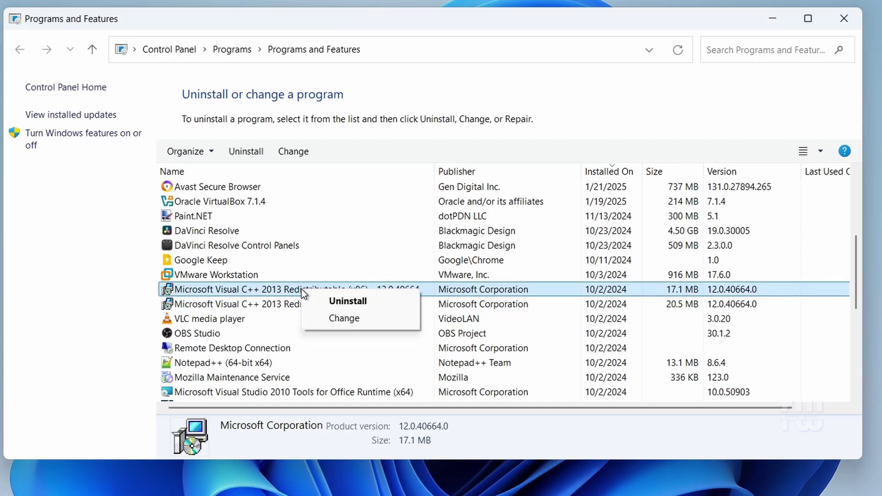
pyautogui.click(385, 303)
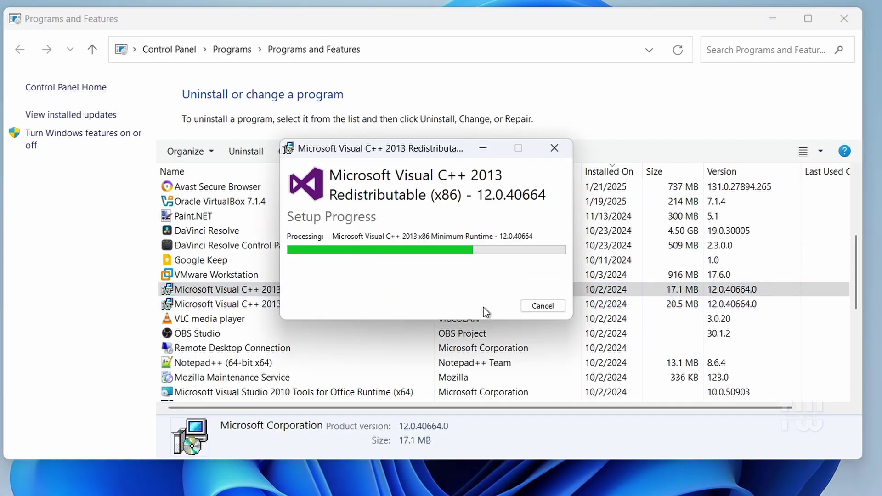
pyautogui.click(543, 305)
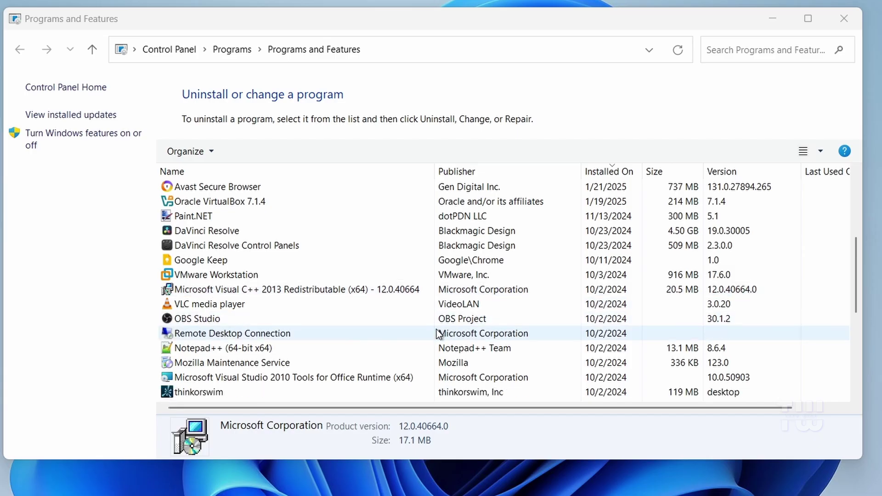
# Uninstall the Microsoft Visual C++ 2013 Redistributable (x64) and minimize the installed programs window
pyautogui.click(275, 291)
pyautogui.rightClick(275, 291)
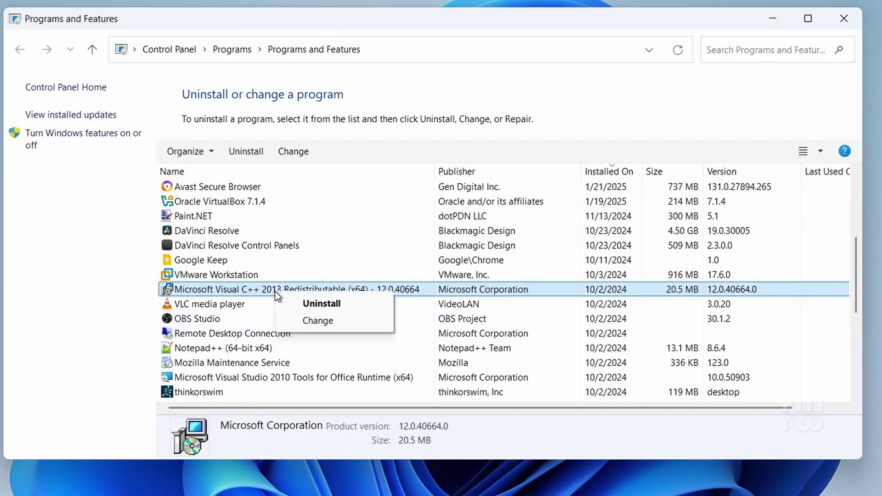
pyautogui.click(335, 305)
pyautogui.click(495, 307)
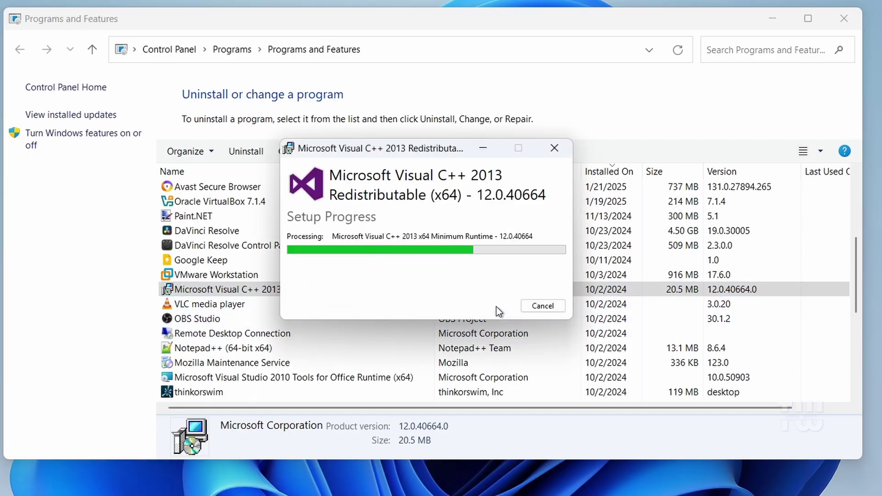
pyautogui.click(533, 306)
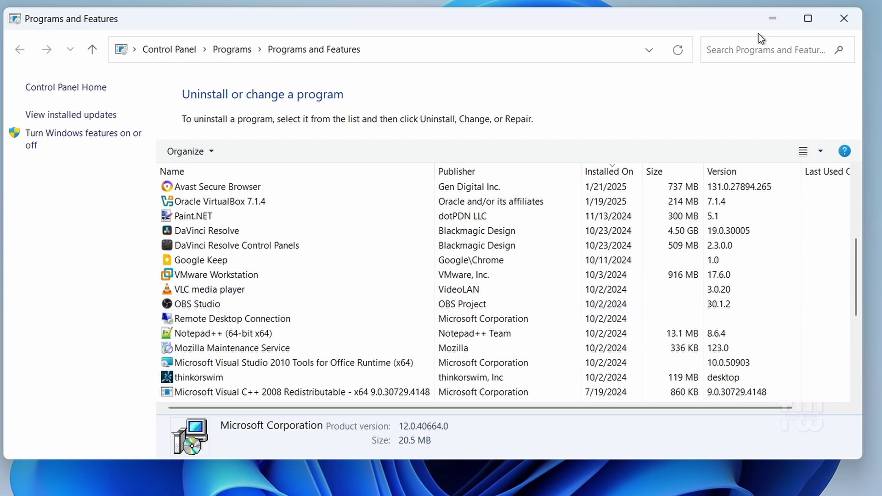
pyautogui.click(769, 20)
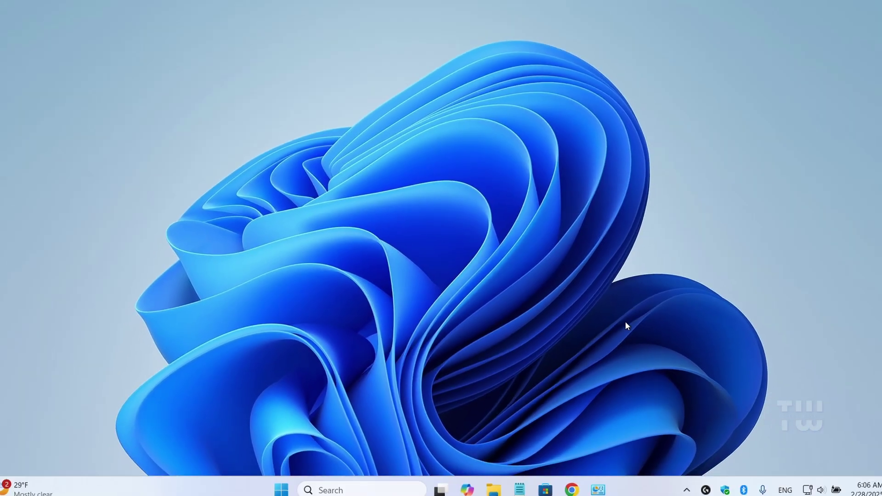
pyautogui.click(569, 483)
pyautogui.click(390, 35)
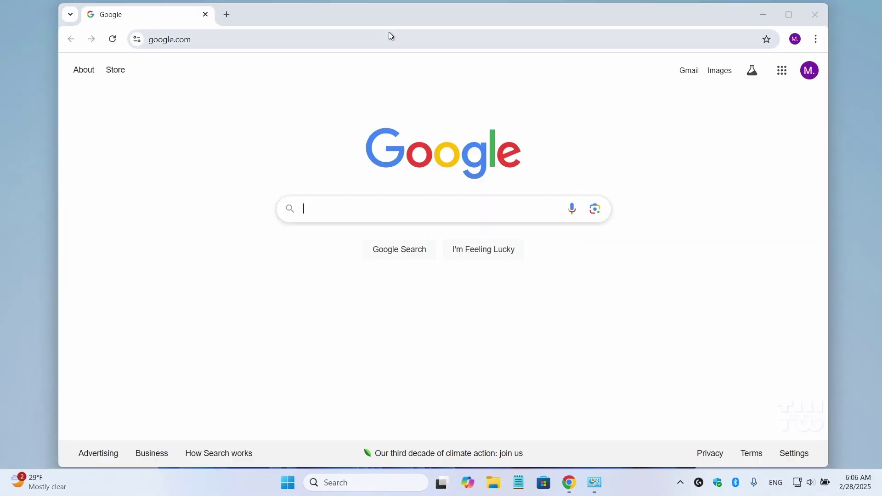
pyautogui.write('https://learn.microsoft.com/en-us/cpp/windows/latest-supported-vc-redist?view=msvc-170')
pyautogui.press('Return')
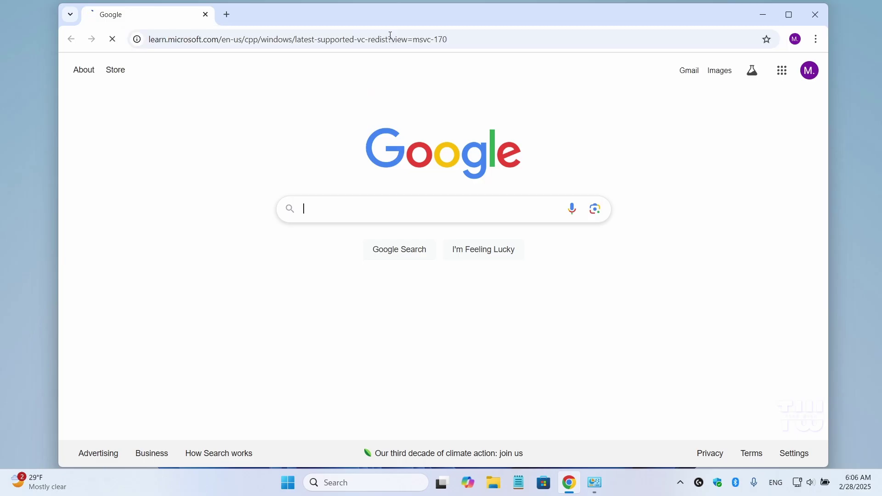
# Download vc_redist.x86.exe and vc_redist.x64.exe from the Latest Microsoft Visual C++ Redistributable Version section
pyautogui.scroll(-15, 488, 271)
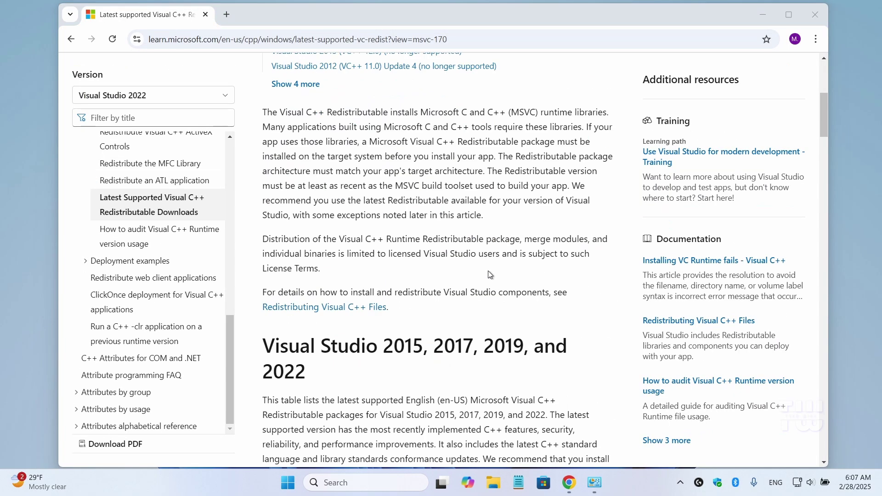
pyautogui.scroll(5, 487, 271)
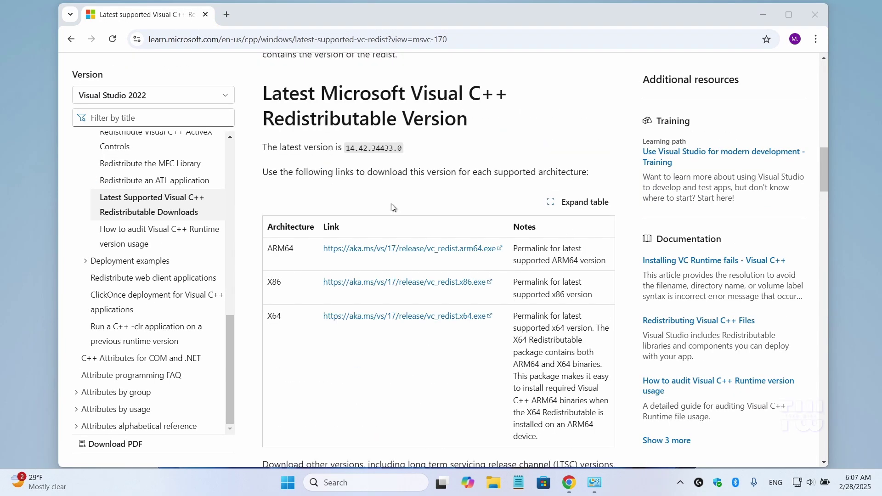
pyautogui.moveTo(263, 94); pyautogui.dragTo(486, 131)
pyautogui.click(490, 134)
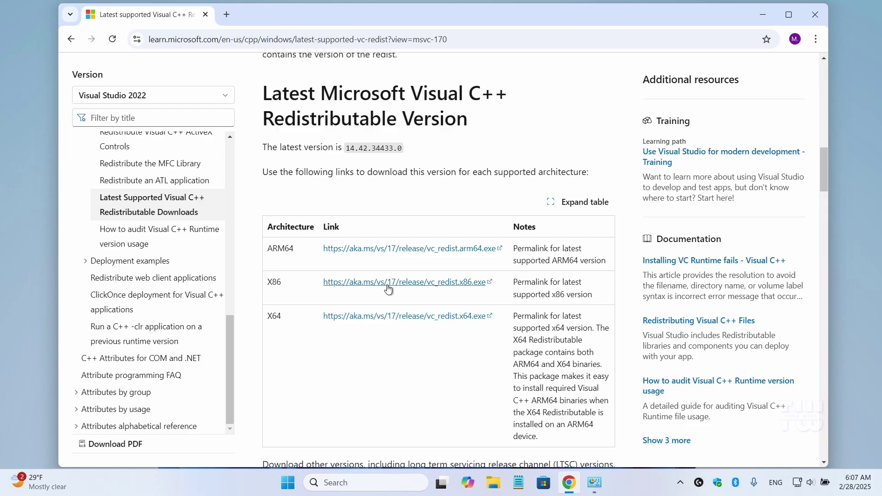
pyautogui.doubleClick(276, 282)
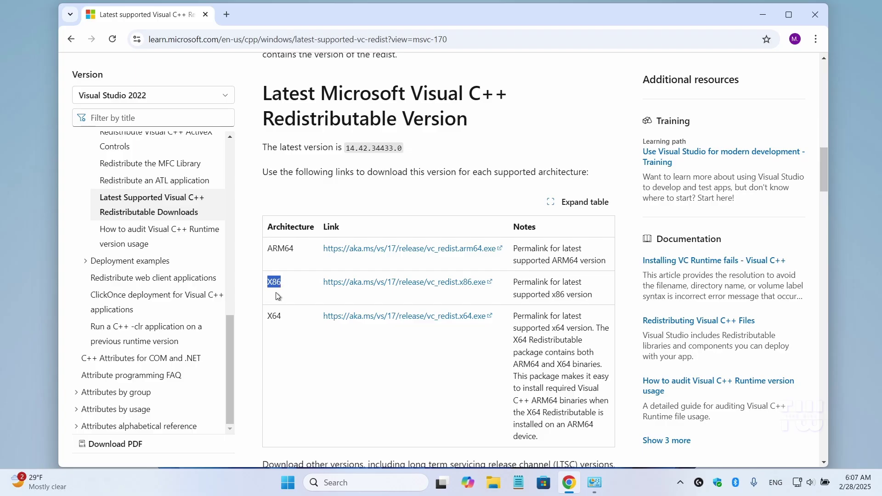
pyautogui.moveTo(267, 316); pyautogui.dragTo(276, 316)
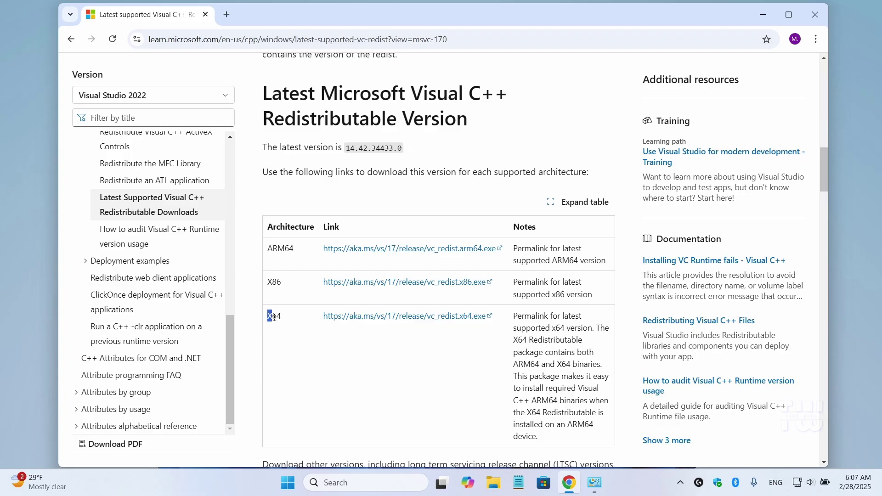
pyautogui.click(366, 287)
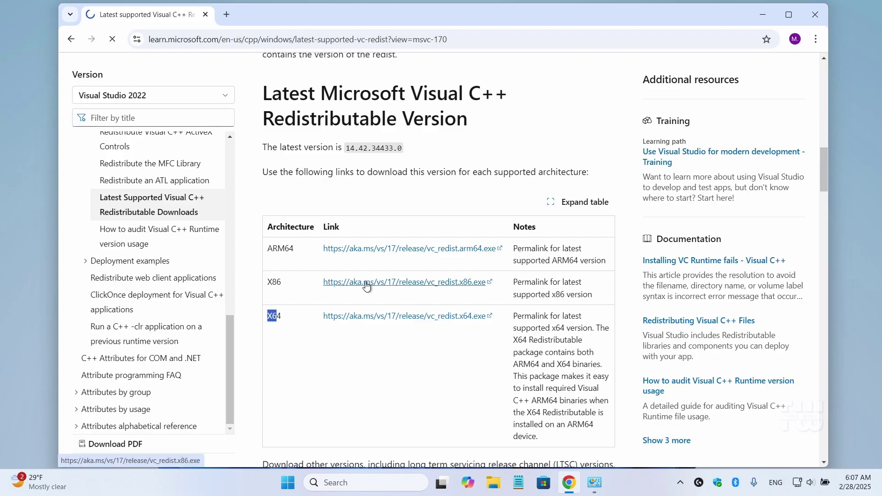
pyautogui.click(368, 317)
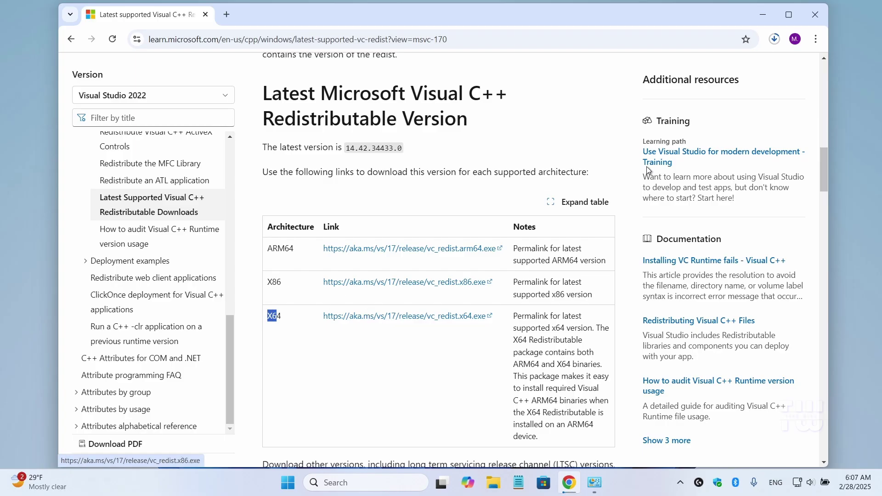
# Show the downloaded VC_redist.x64.exe in its Downloads folder and minimize the Chrome window
pyautogui.click(776, 40)
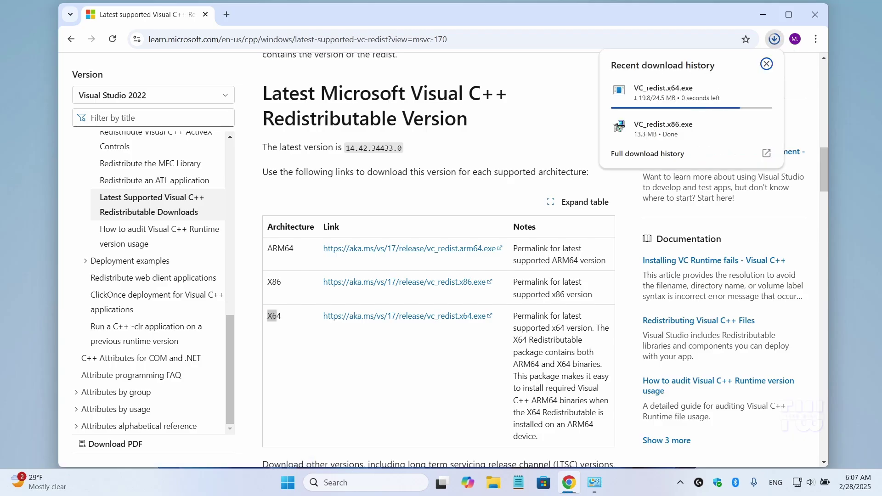
pyautogui.click(775, 40)
pyautogui.click(746, 92)
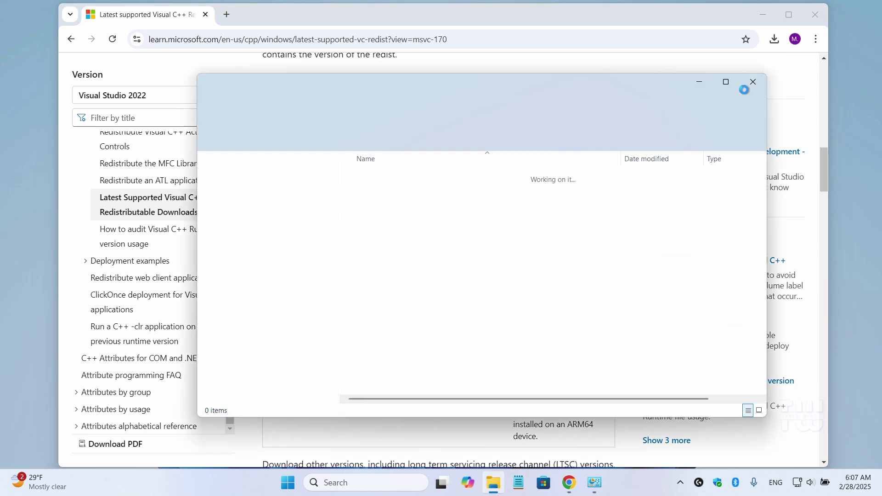
pyautogui.click(764, 15)
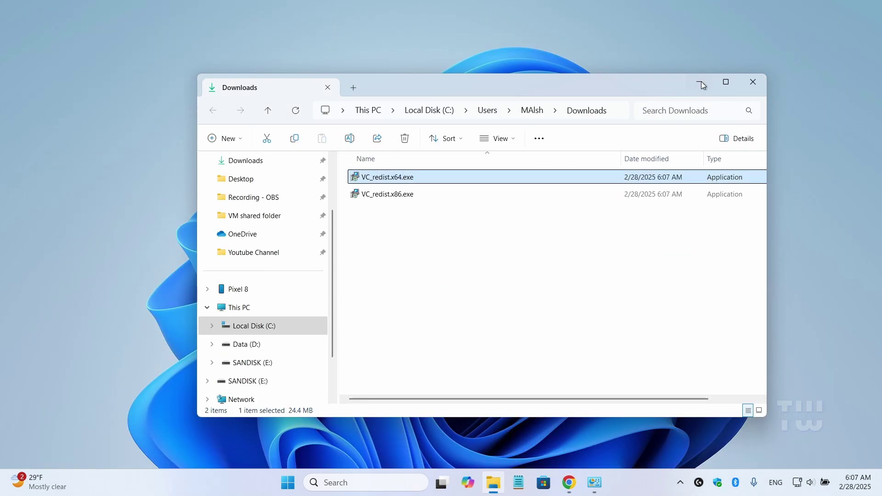
# Install the Microsoft Visual C++ 2015-2022 Redistributable (x86) from VC_redist.x86.exe, accepting the license terms, and close setup without restarting
pyautogui.doubleClick(394, 195)
pyautogui.click(374, 285)
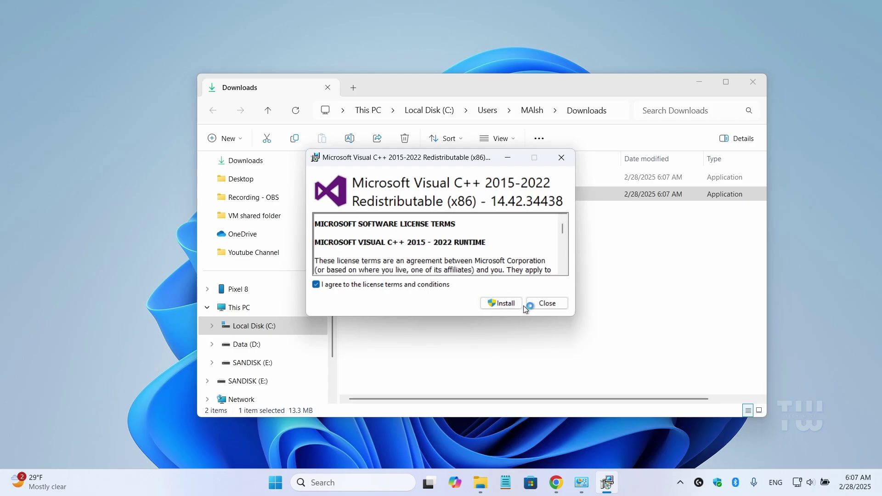
pyautogui.click(502, 304)
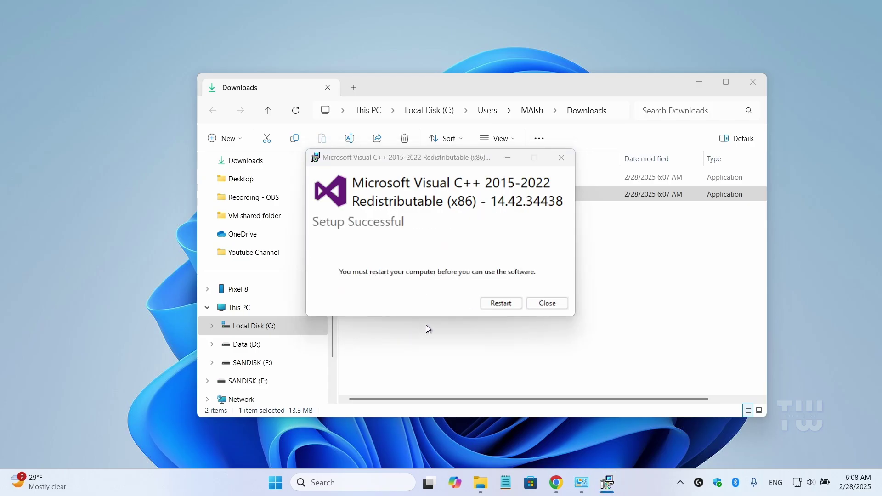
pyautogui.click(547, 303)
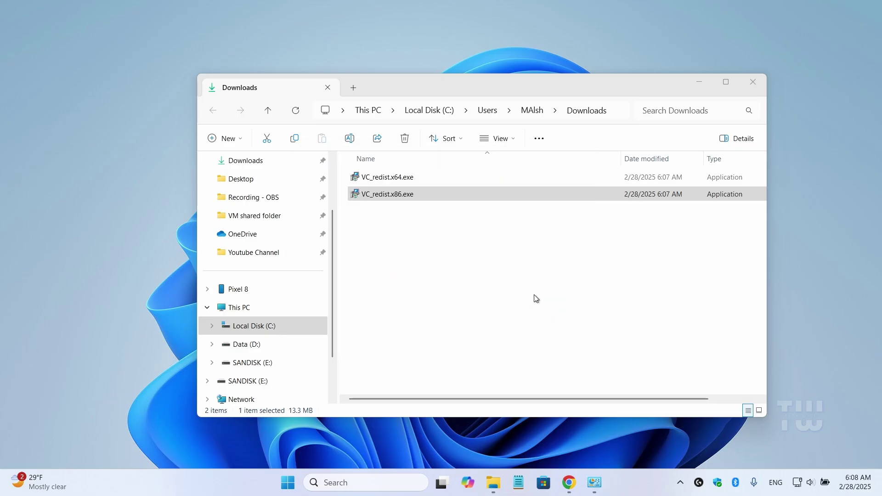
# Install the Microsoft Visual C++ 2015-2022 Redistributable (x64) from VC_redist.x64.exe, accepting the license terms, then close setup and minimize the Downloads folder
pyautogui.doubleClick(407, 179)
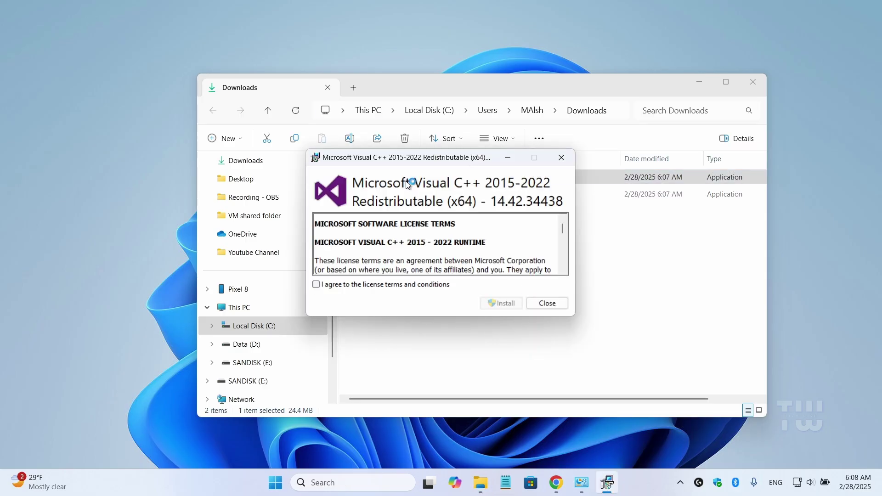
pyautogui.click(378, 285)
pyautogui.click(503, 303)
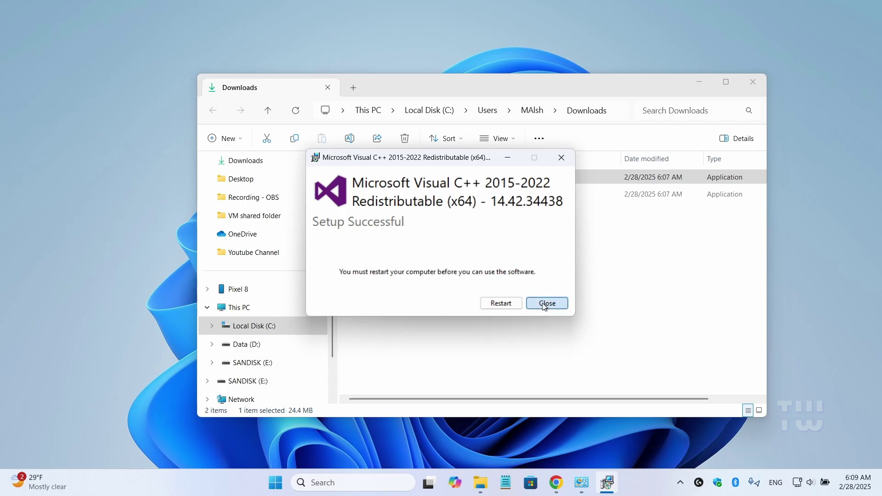
pyautogui.click(547, 303)
pyautogui.click(699, 83)
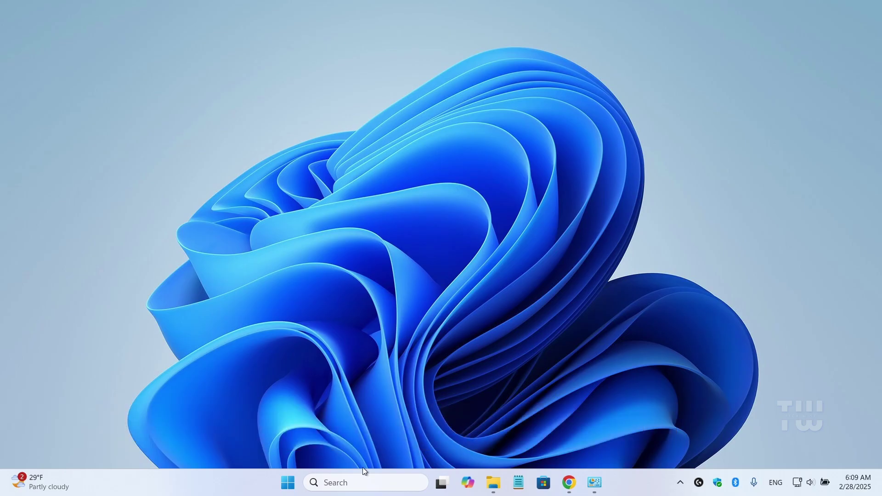
# Search Windows for the Check for updates setting, run an update check in Windows Update, and close Settings
pyautogui.click(370, 483)
pyautogui.write('appwiz.cpl')
pyautogui.write('chec')
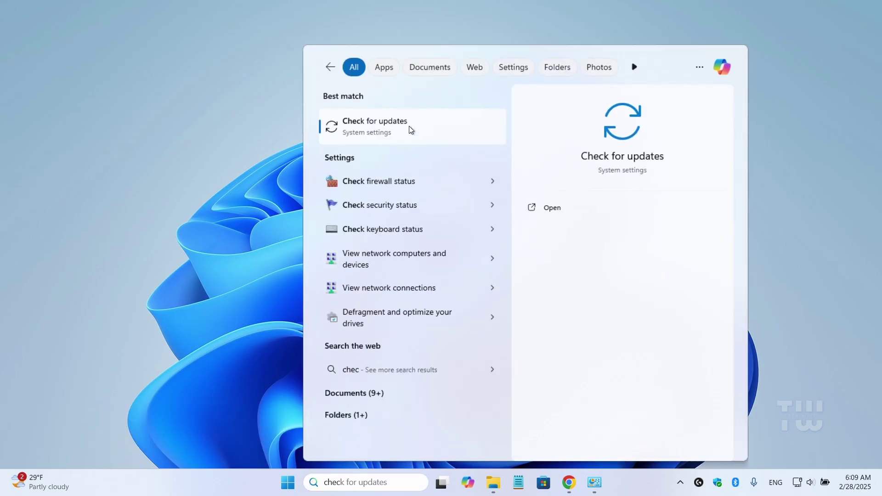
pyautogui.click(384, 133)
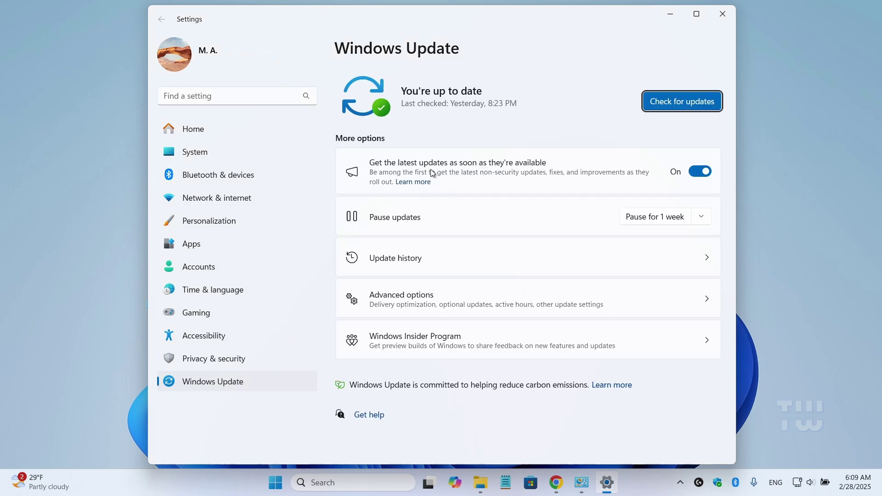
pyautogui.click(685, 105)
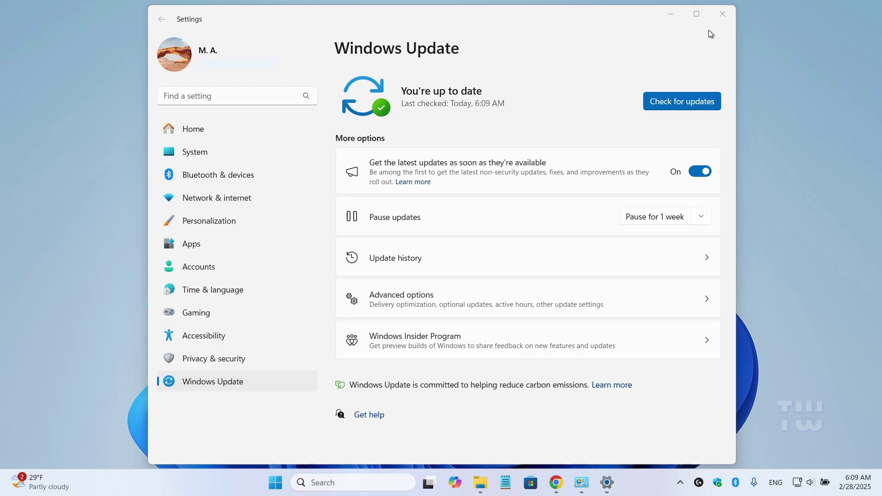
pyautogui.click(723, 14)
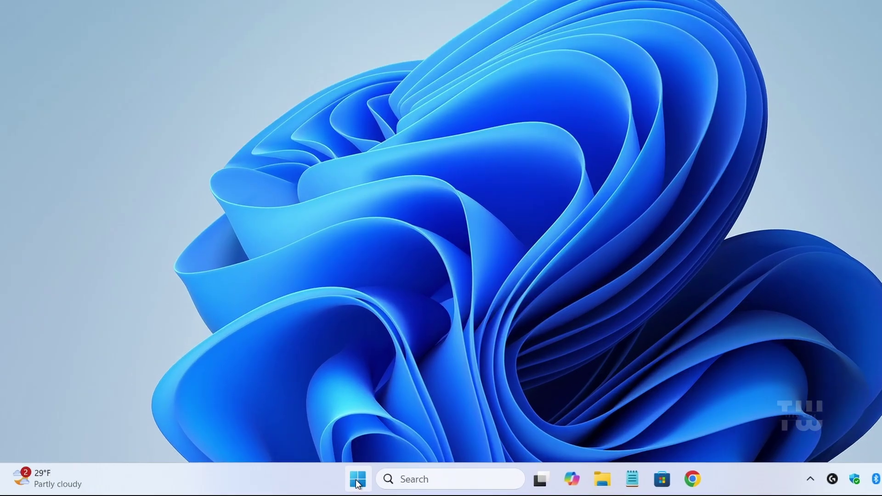
# Run msconfig, hide all Microsoft services in System Configuration's list of services, and close the dialog without applying changes
pyautogui.rightClick(301, 483)
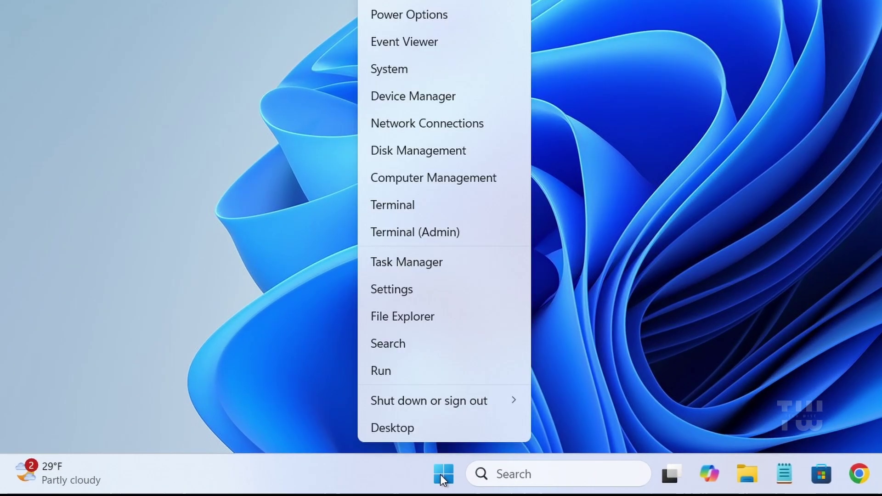
pyautogui.click(419, 370)
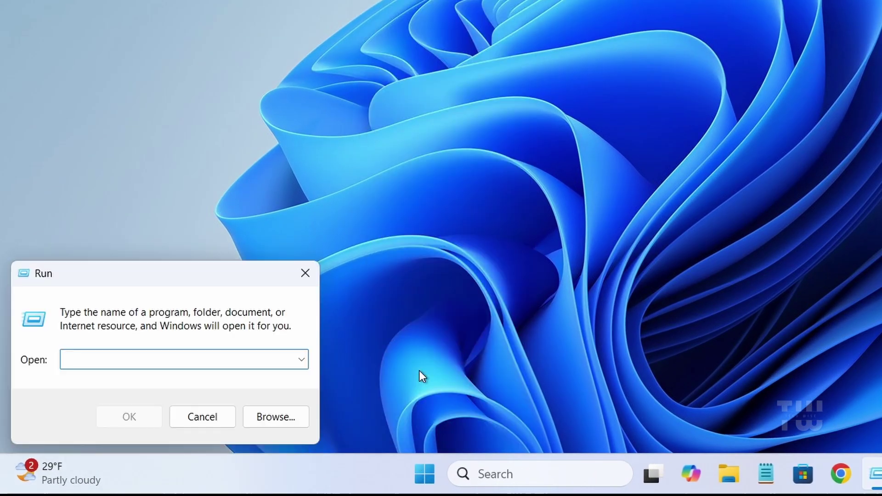
pyautogui.write('msconfig')
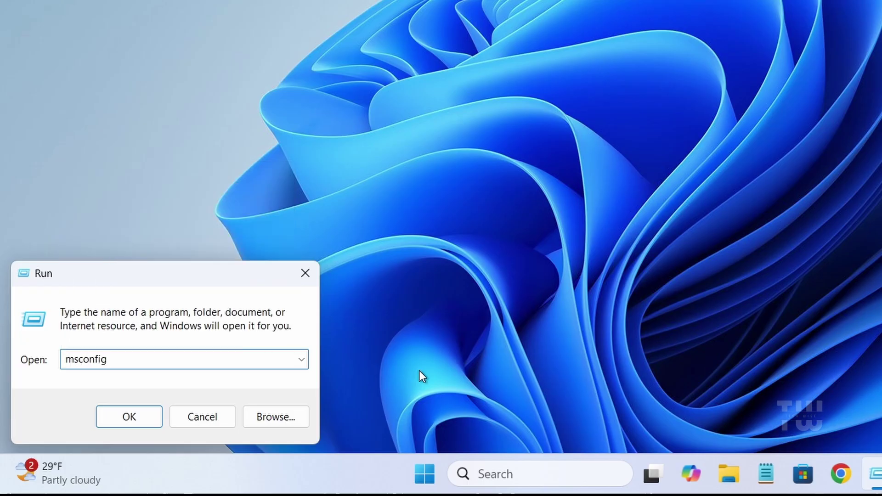
pyautogui.press('Return')
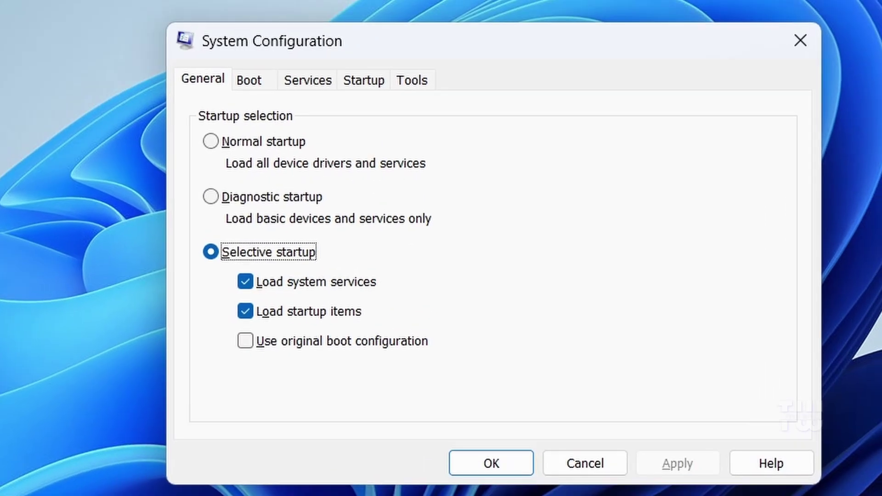
pyautogui.click(307, 83)
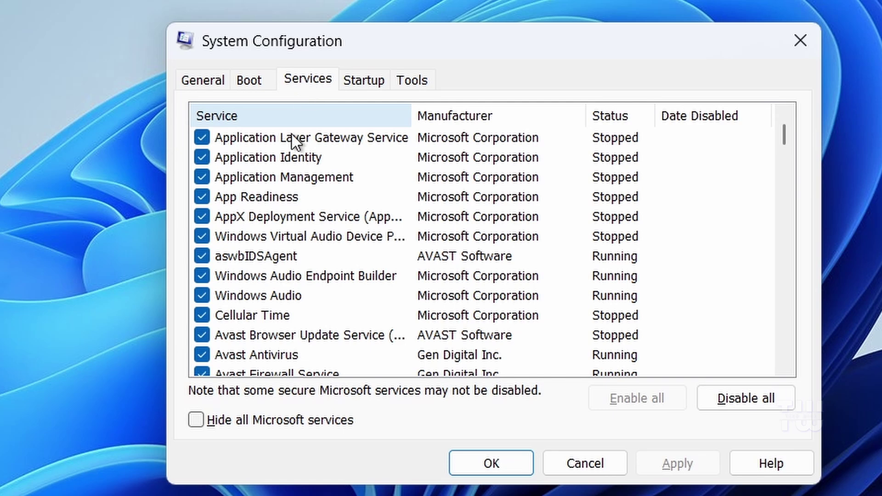
pyautogui.click(193, 421)
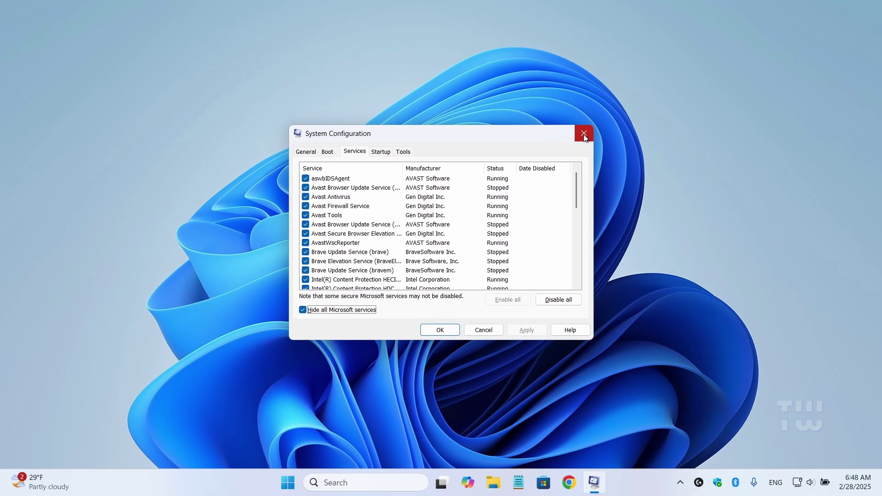
pyautogui.click(585, 138)
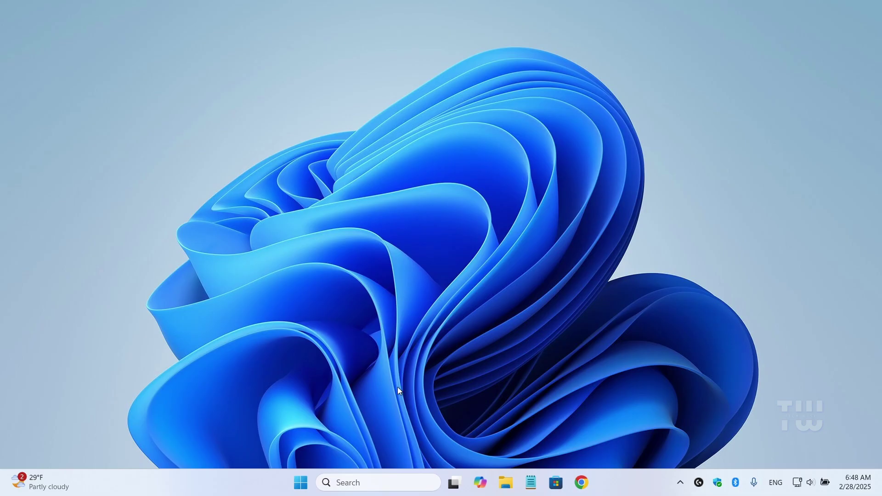
pyautogui.click(309, 480)
pyautogui.click(582, 442)
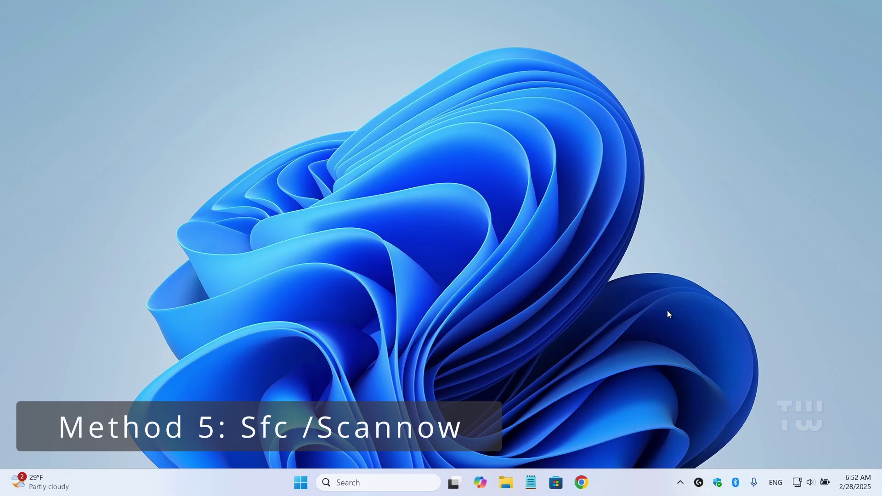
# Search Windows for cmd and run Command Prompt as administrator
pyautogui.click(375, 483)
pyautogui.write('cmd')
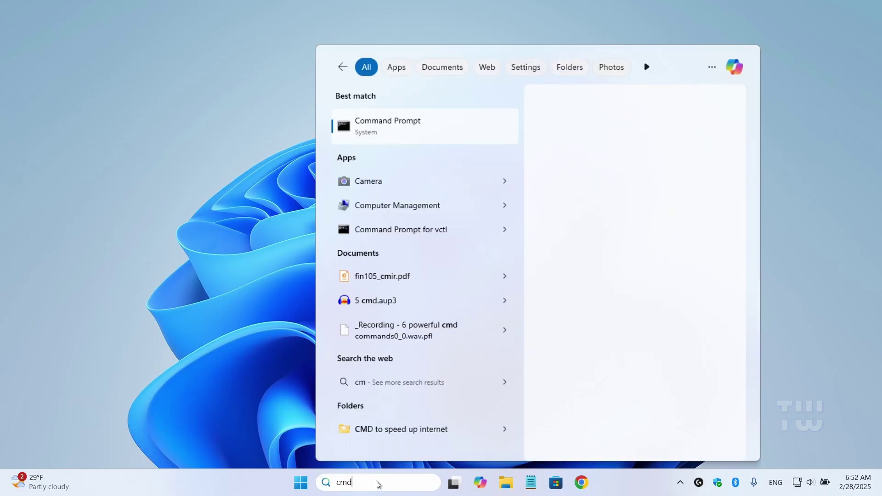
pyautogui.rightClick(435, 126)
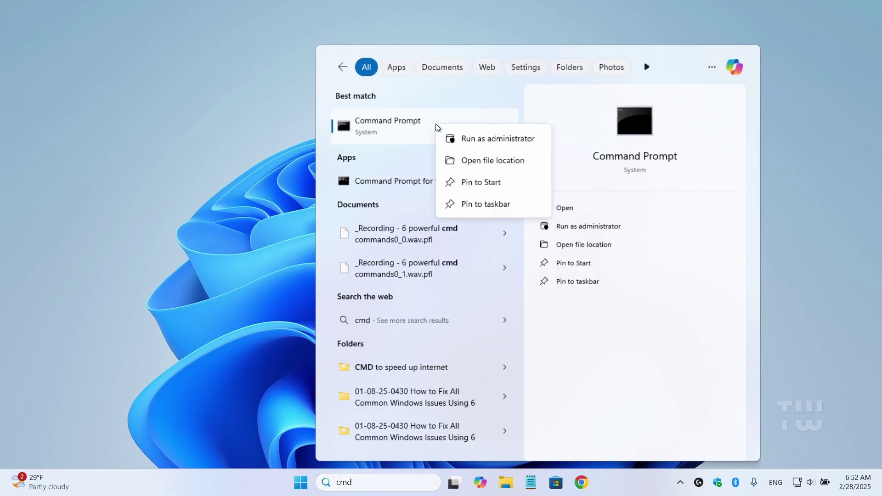
pyautogui.click(503, 139)
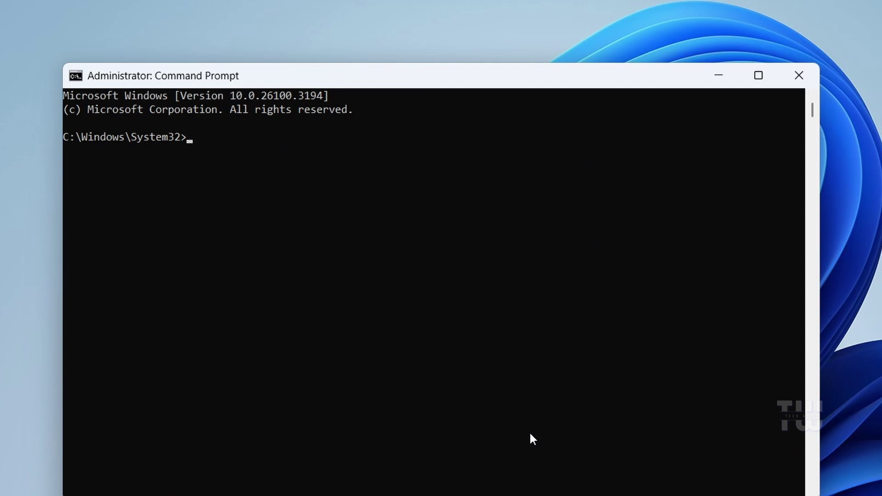
# Enter the command sfc /scannnow in the administrator Command Prompt and minimize its window
pyautogui.write('sfc')
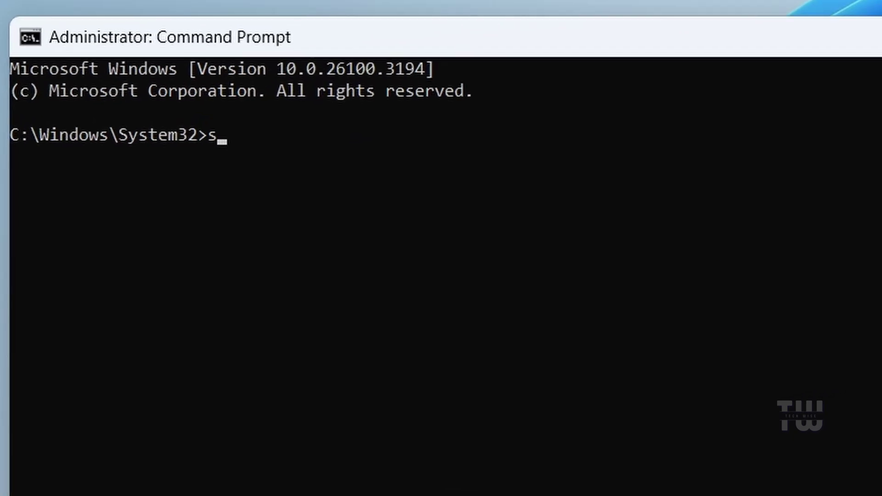
pyautogui.write('/scannnow')
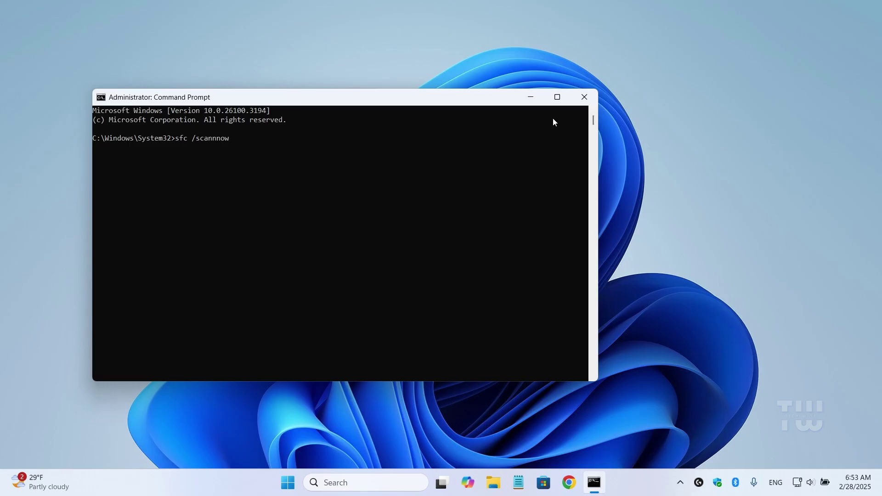
pyautogui.click(533, 98)
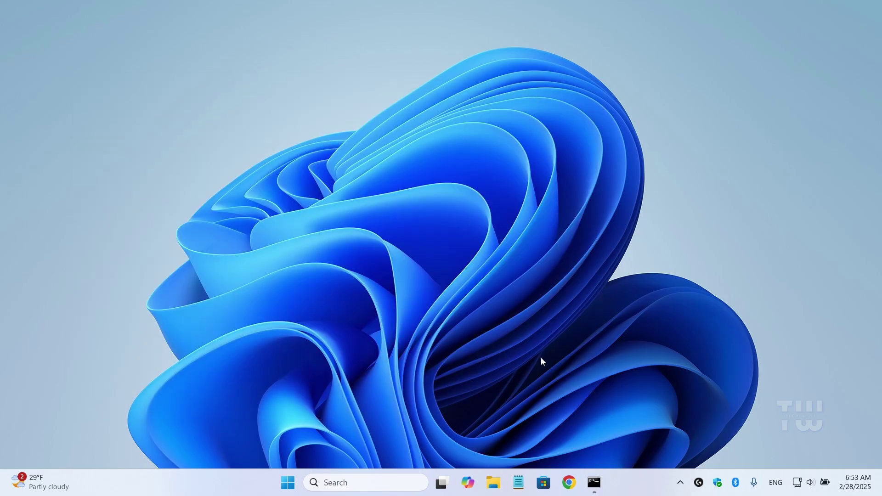